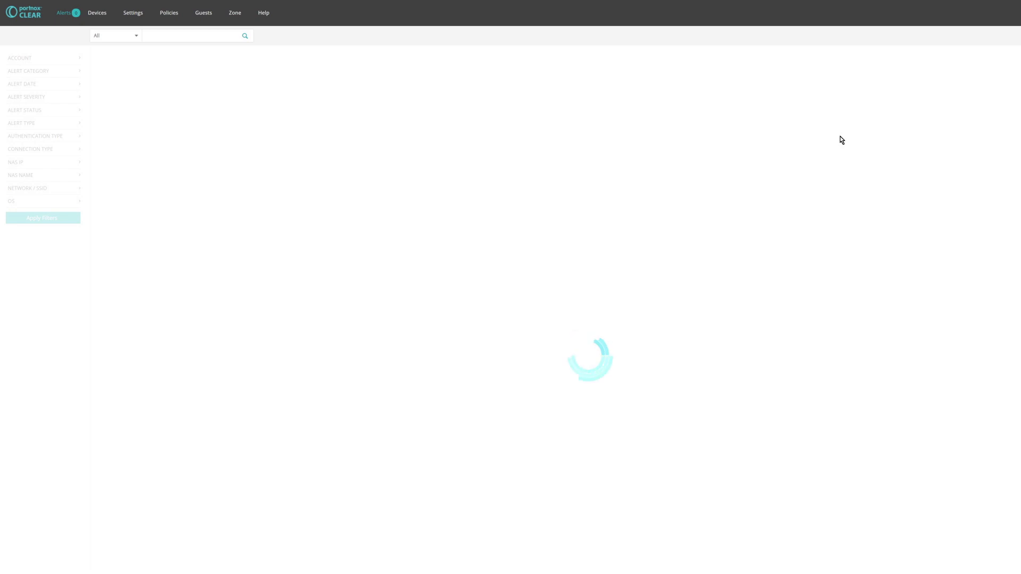
Go to Policies to show the Risk Assessment Policies list
click(164, 15)
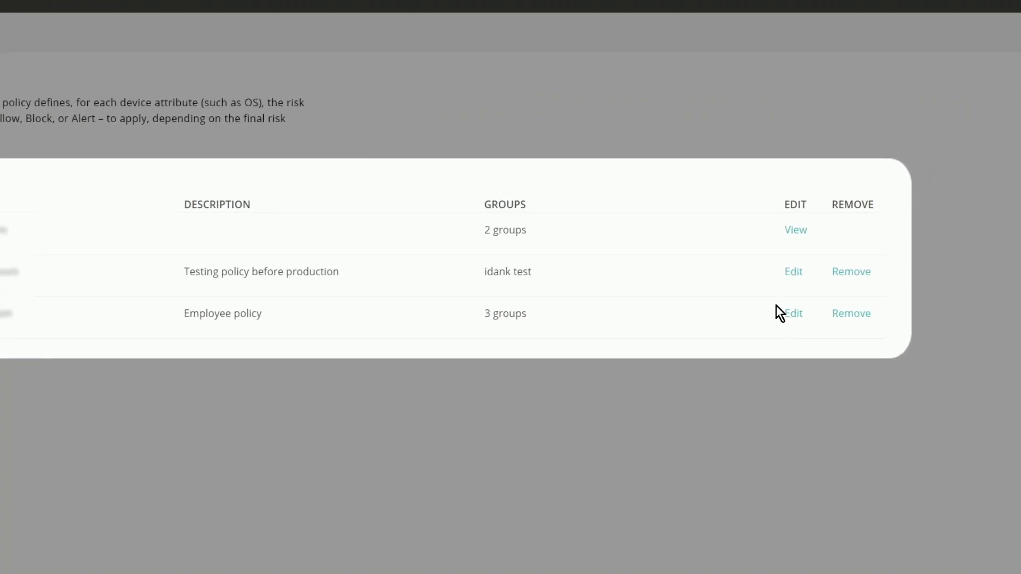
Open the Loki policy for editing, reset Dormant to 0, and review Applications and Open Ports
click(797, 275)
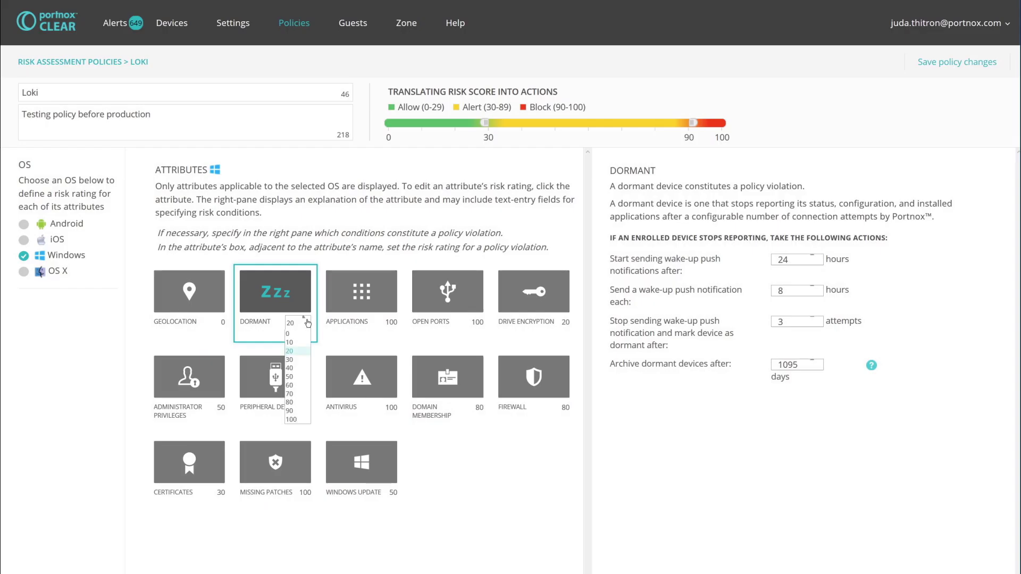
click(289, 334)
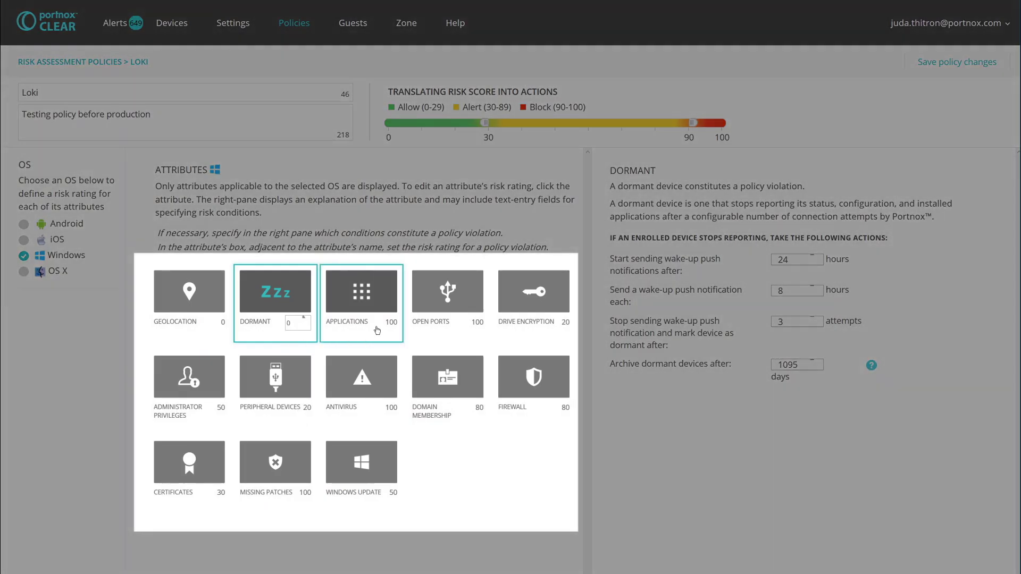
click(385, 323)
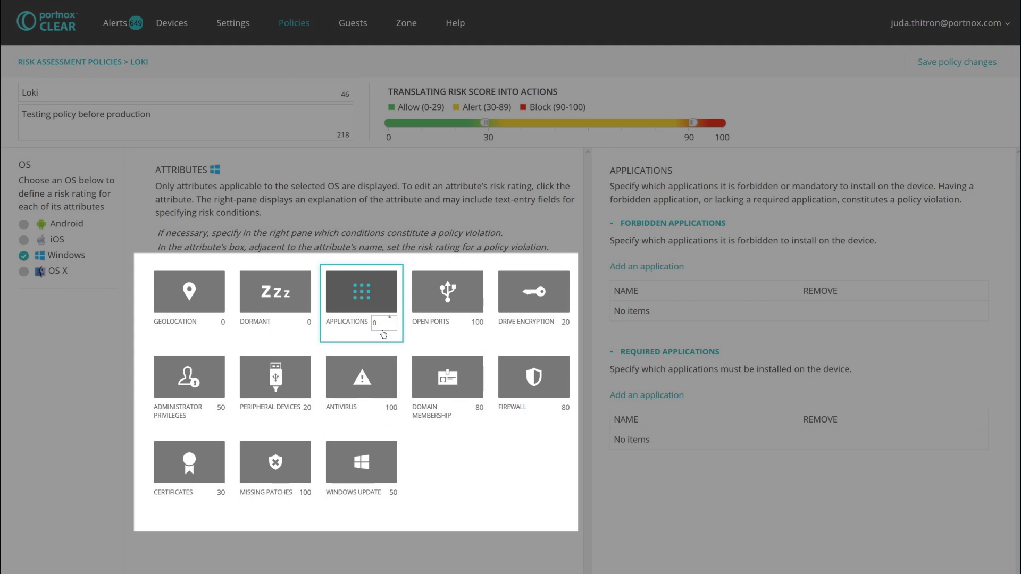
click(462, 324)
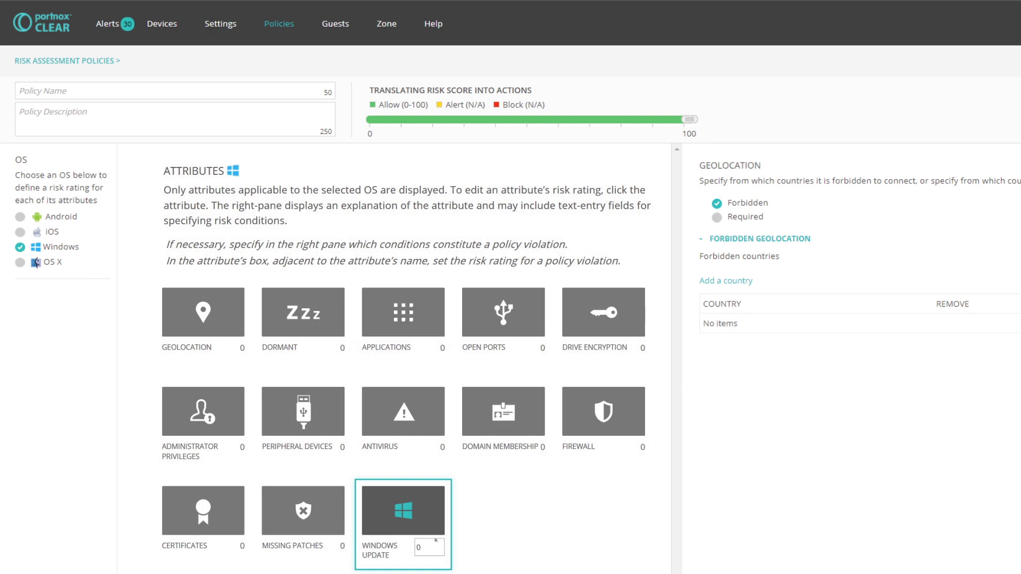
Rate Loki's Windows attributes: Geolocation 80, Dormant 20, Applications 100
click(210, 345)
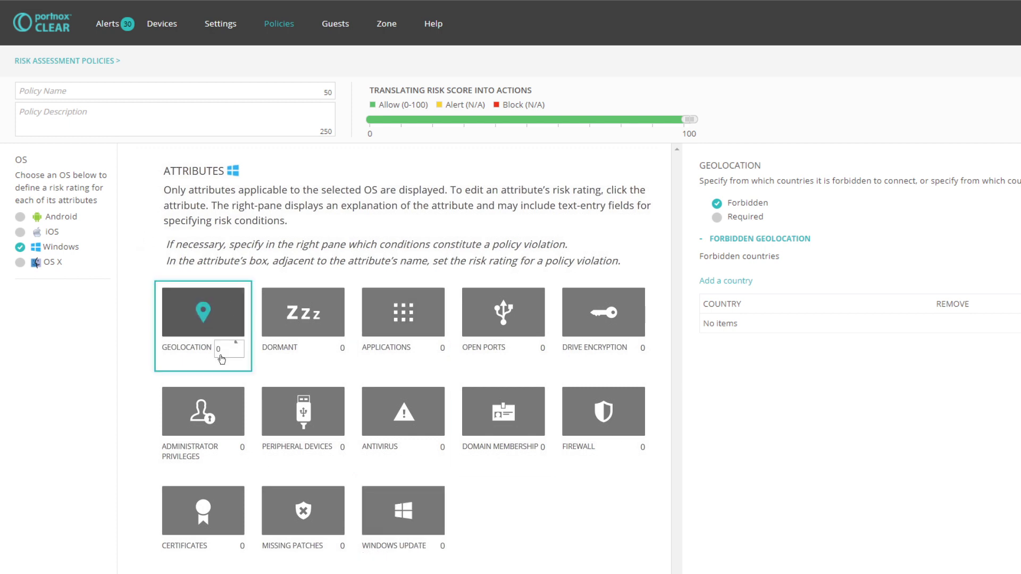
click(234, 441)
click(337, 352)
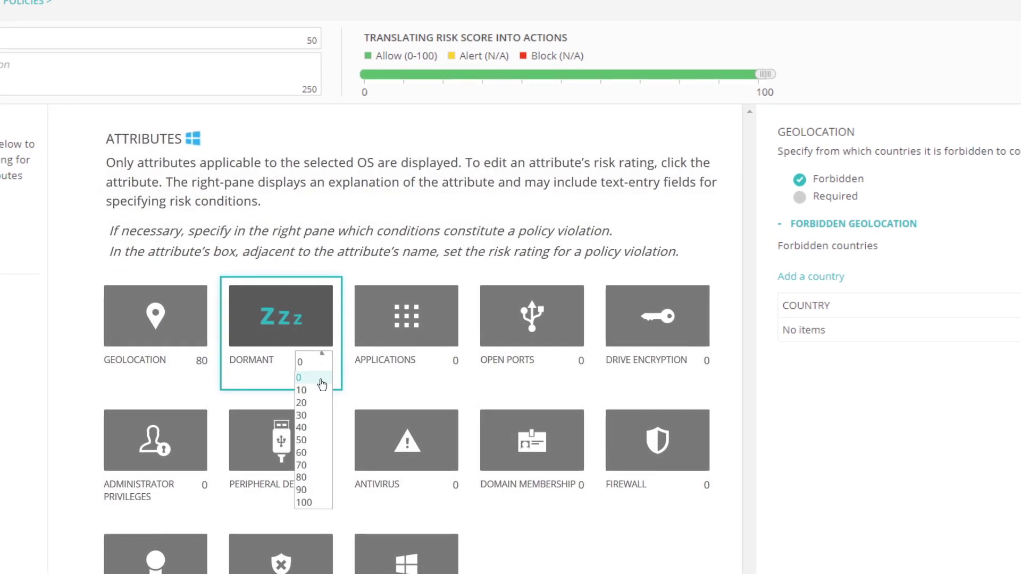
click(302, 402)
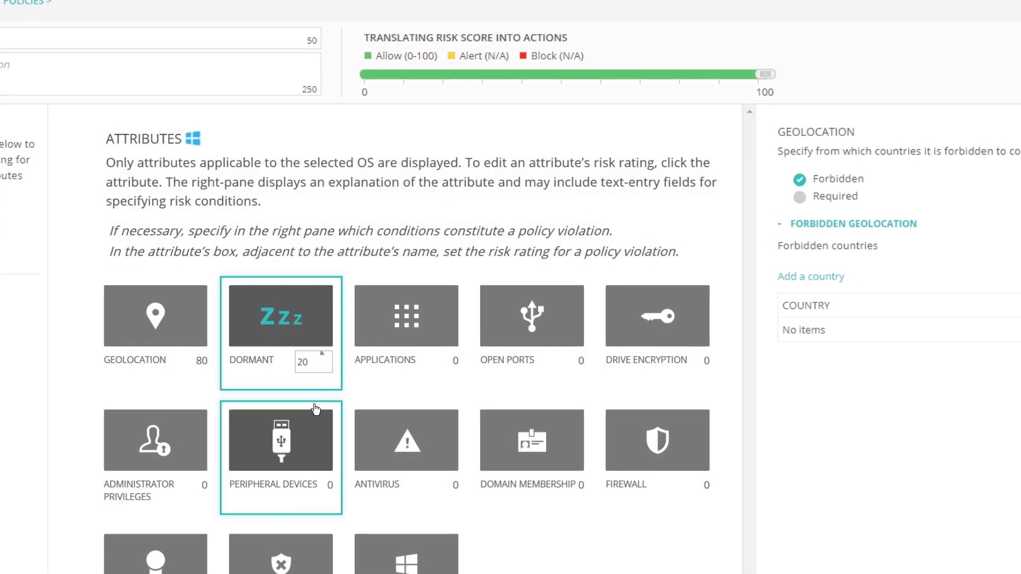
click(449, 381)
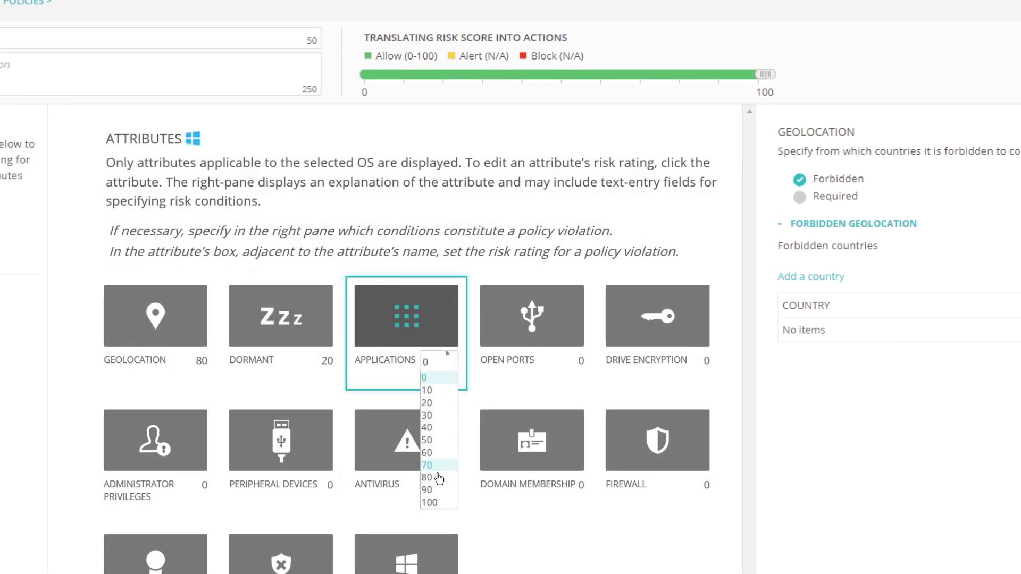
click(435, 501)
click(581, 363)
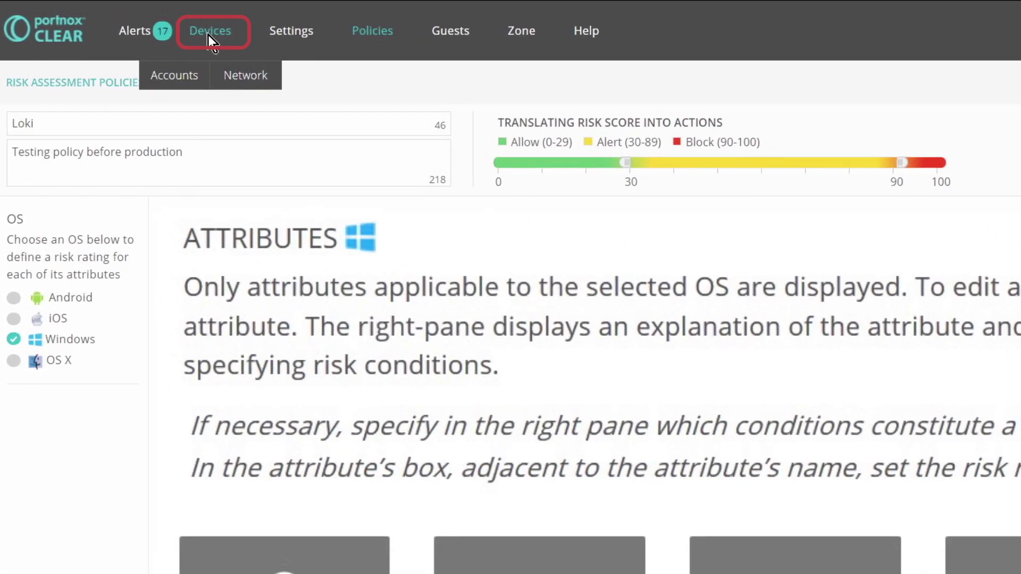
Search Devices > Accounts for johnsmith and open that account's device details
click(94, 16)
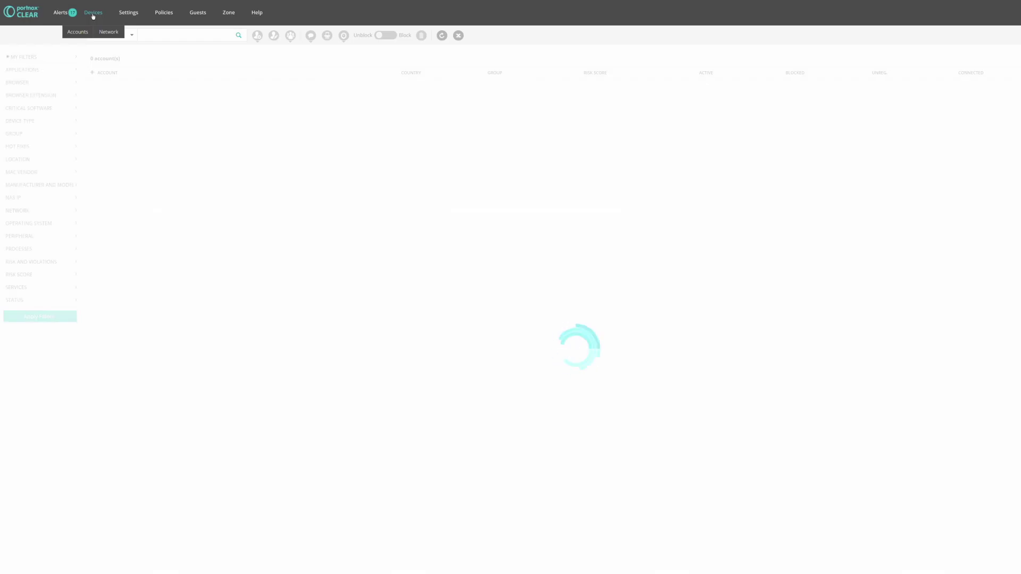
click(155, 36)
text(johns)
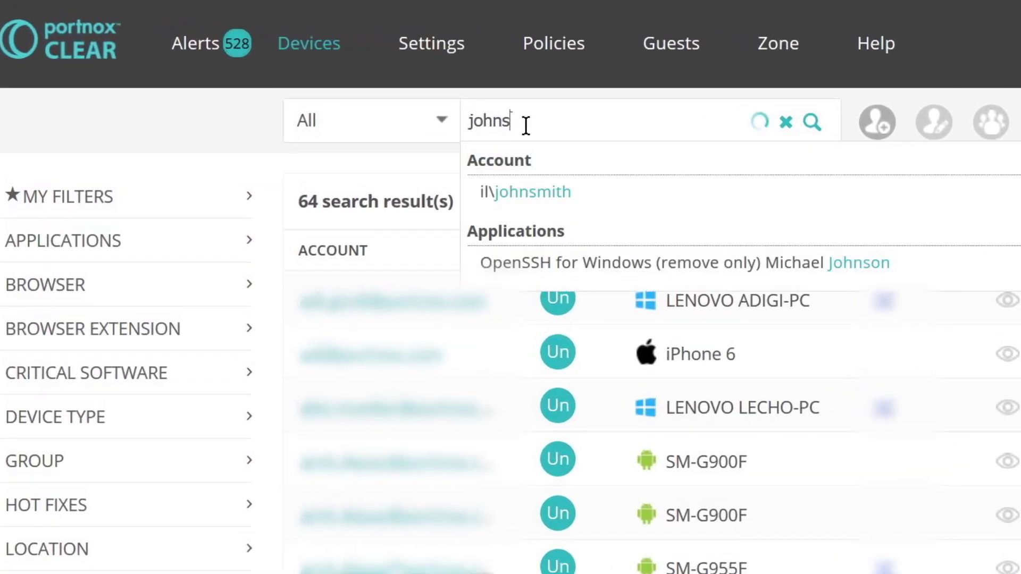
text(mith)
click(816, 135)
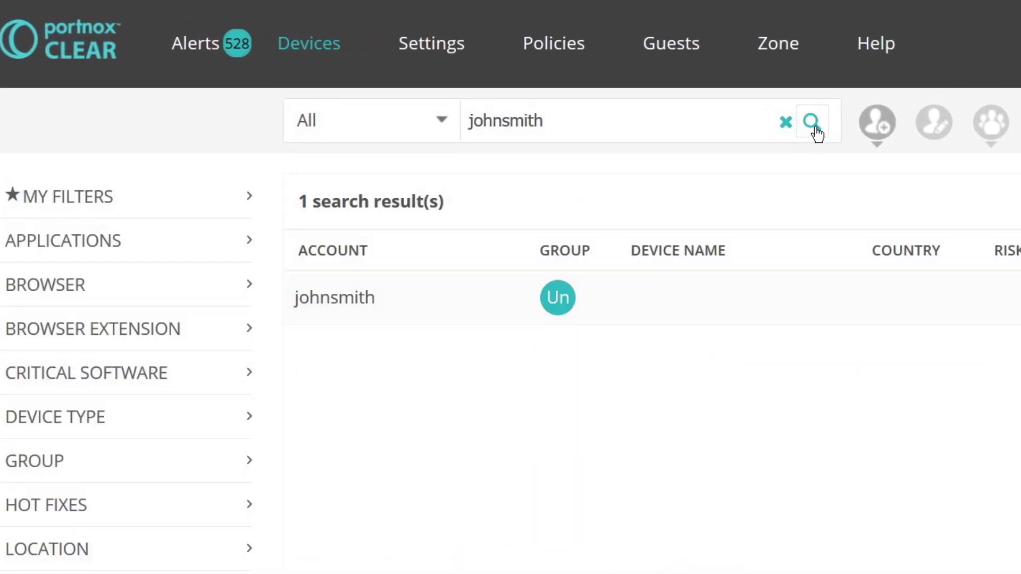
click(343, 303)
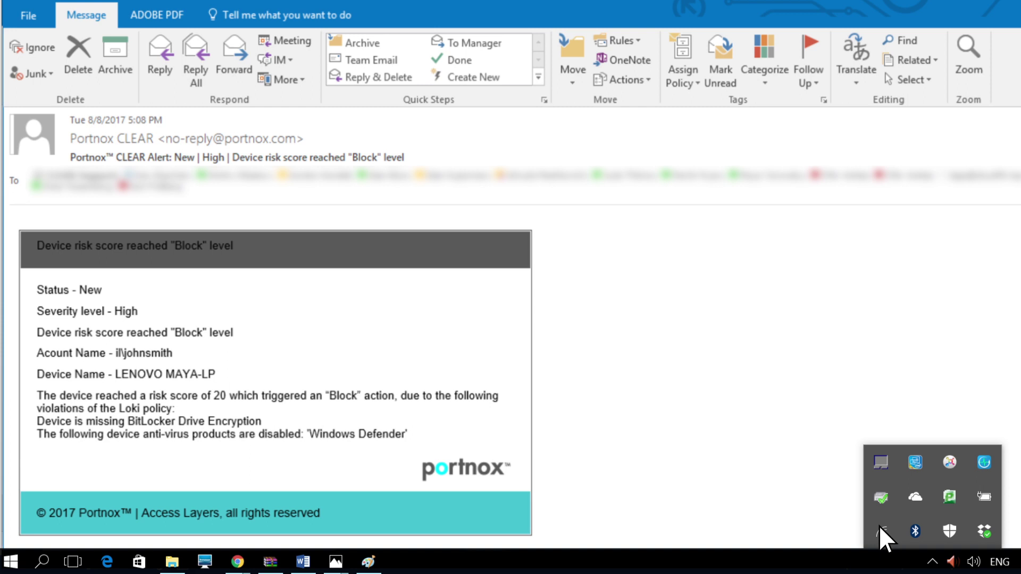
Try to join the etherwaves Wi-Fi network from the tray and get 'Can't connect to this network'
click(880, 528)
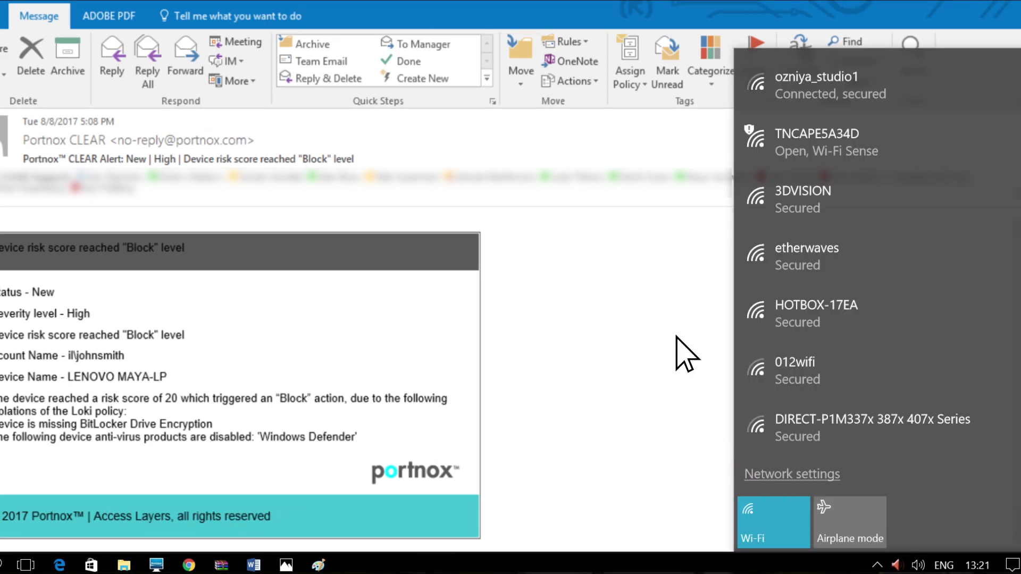
click(764, 270)
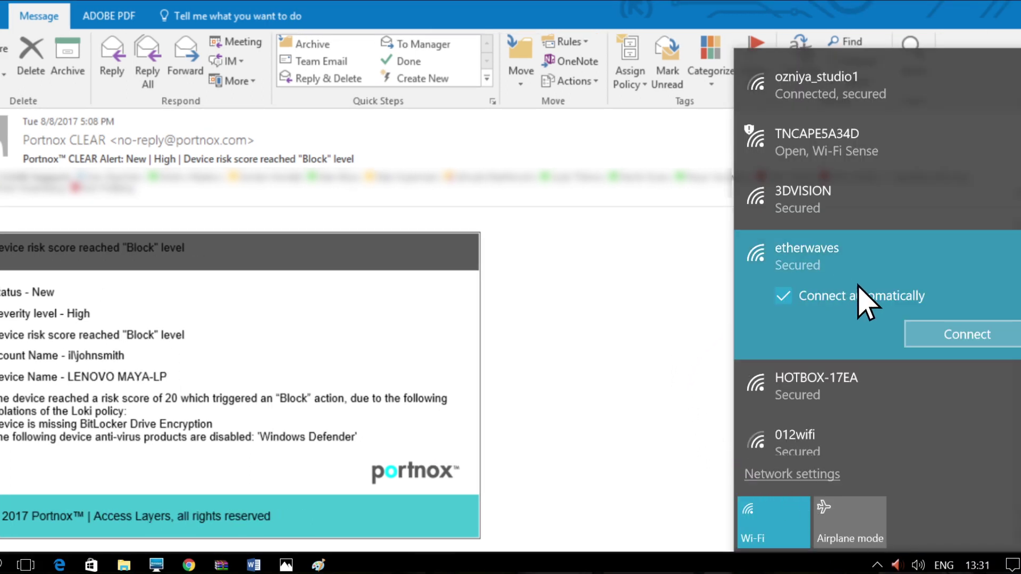
click(963, 335)
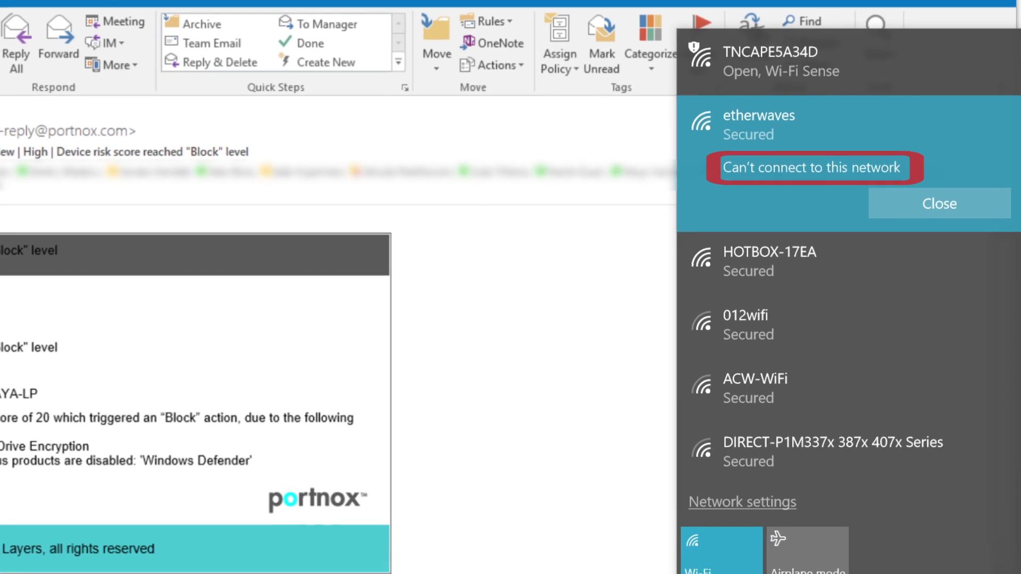